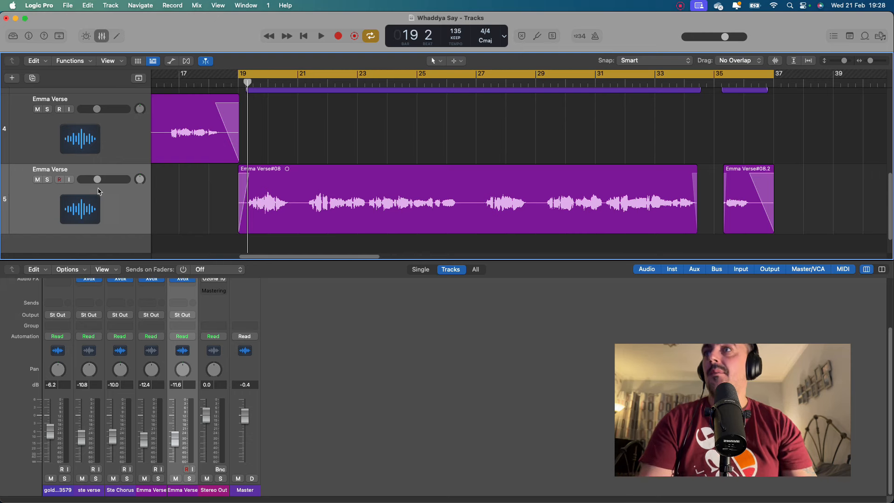
# Solo the vocal on track 5, switch to the Scissors tool, and return to the Pointer tool
pyautogui.click(47, 180)
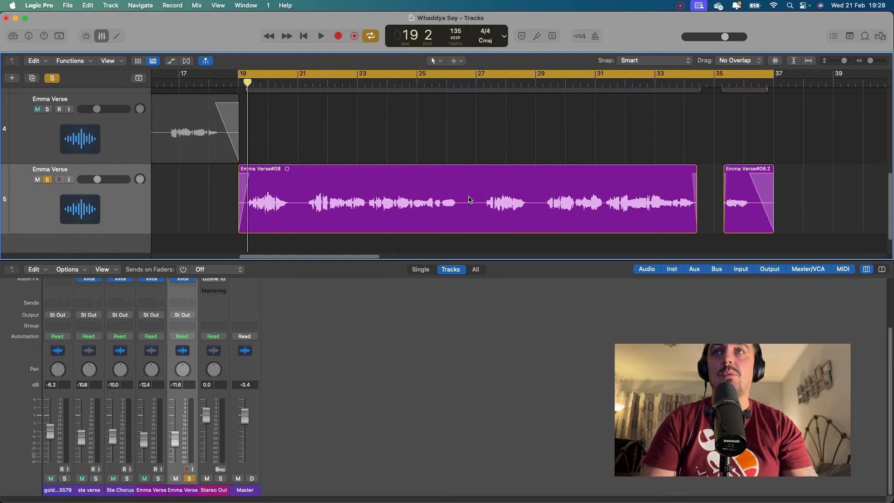
pyautogui.press('t')
pyautogui.press('i')
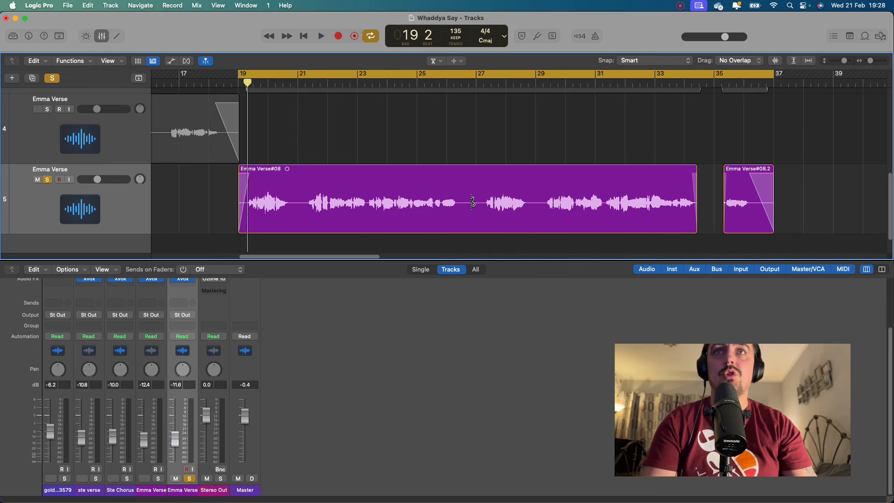
pyautogui.press('t')
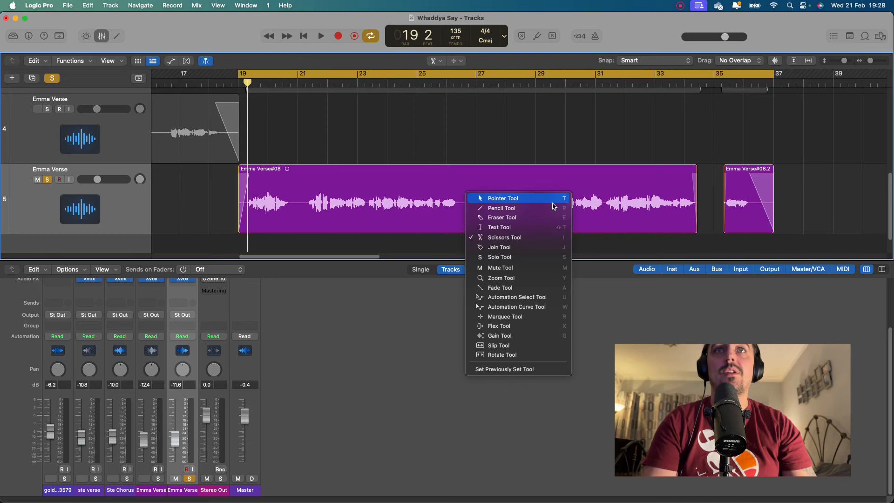
pyautogui.press('t')
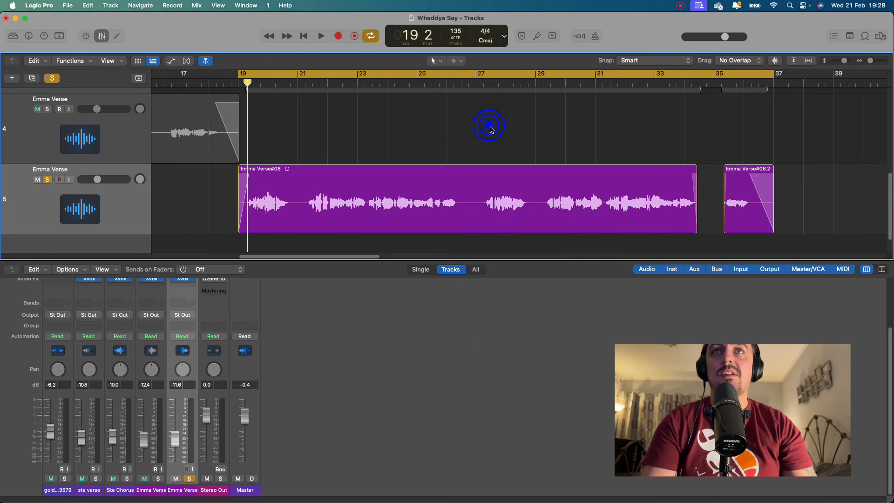
pyautogui.press('t')
pyautogui.click(493, 130)
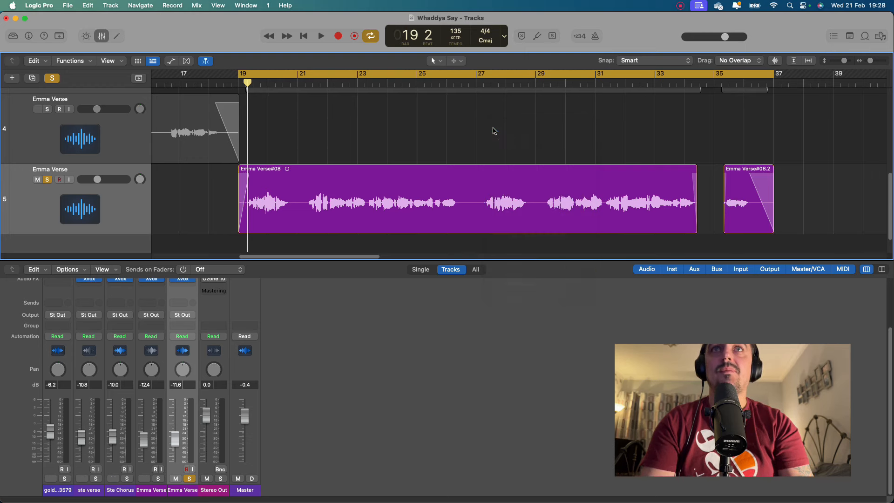
# Try splitting the long vocal region on track 5 at bar 21, undo the split, and restore the Pointer tool
pyautogui.click(297, 204)
pyautogui.press('t')
pyautogui.press('t')
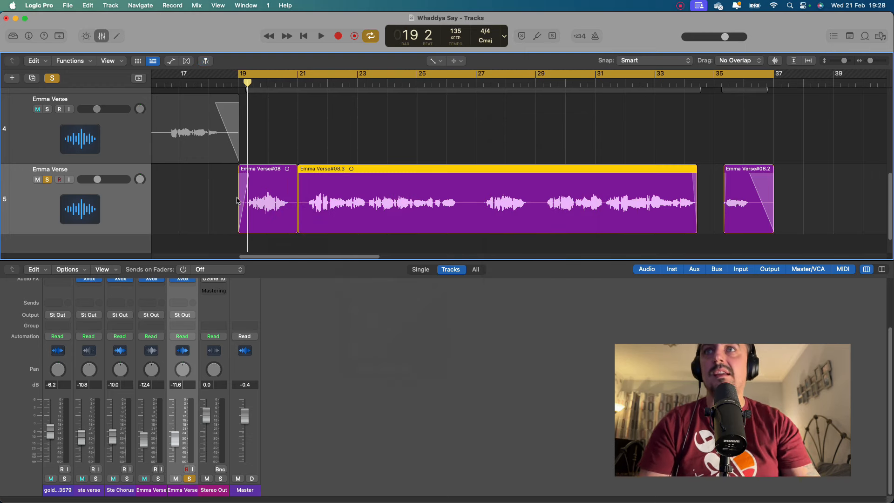
pyautogui.press('super+z')
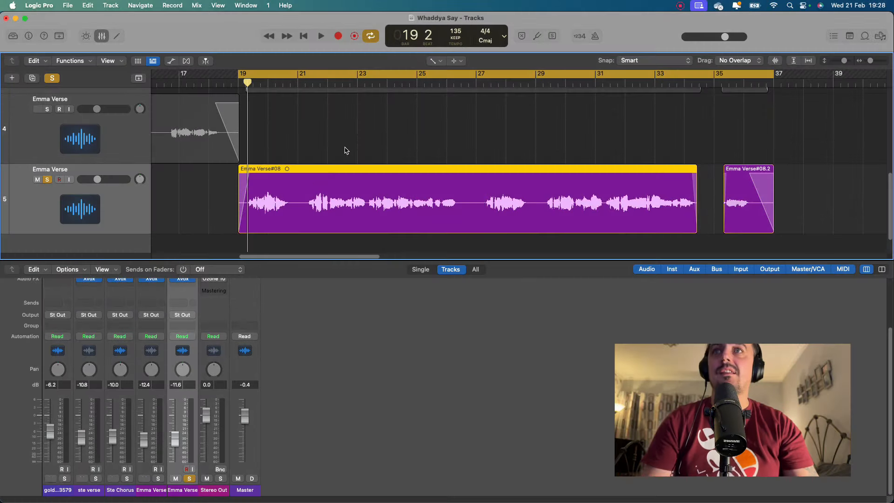
pyautogui.click(354, 138)
pyautogui.press('t')
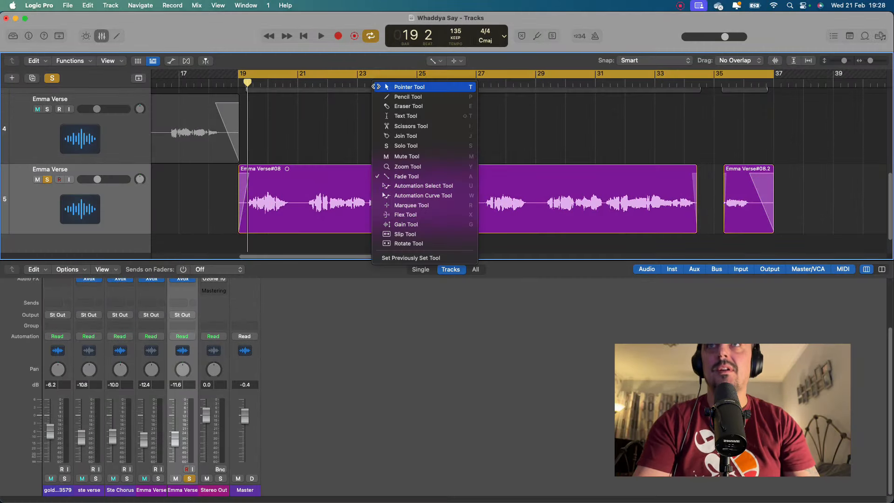
pyautogui.click(374, 87)
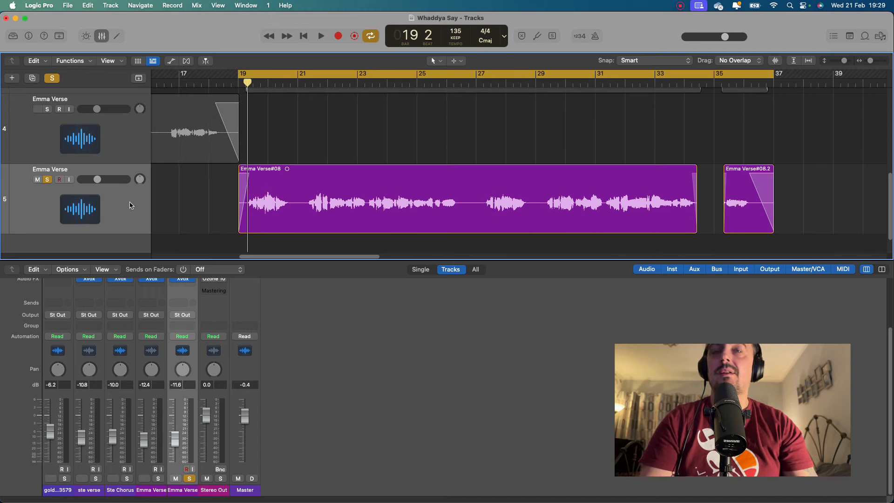
# Remove the silence from the long vocal region on track 5 using a threshold of -33 dB
pyautogui.click(458, 185)
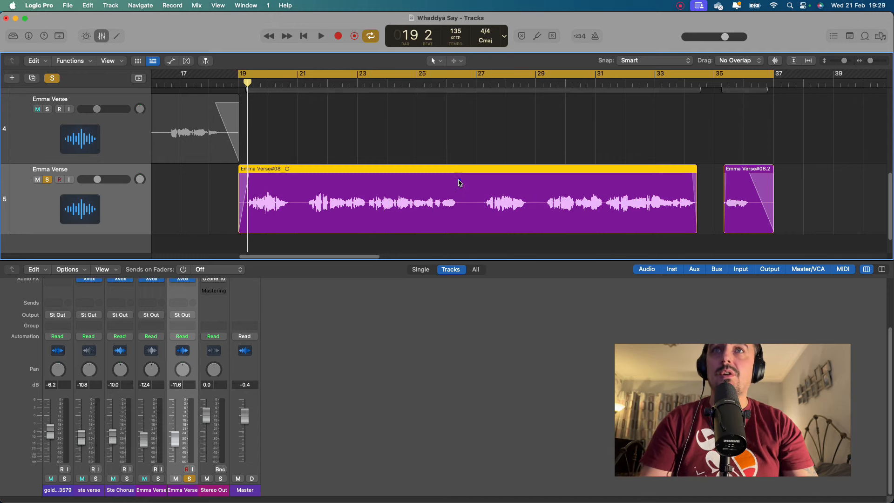
pyautogui.click(124, 201)
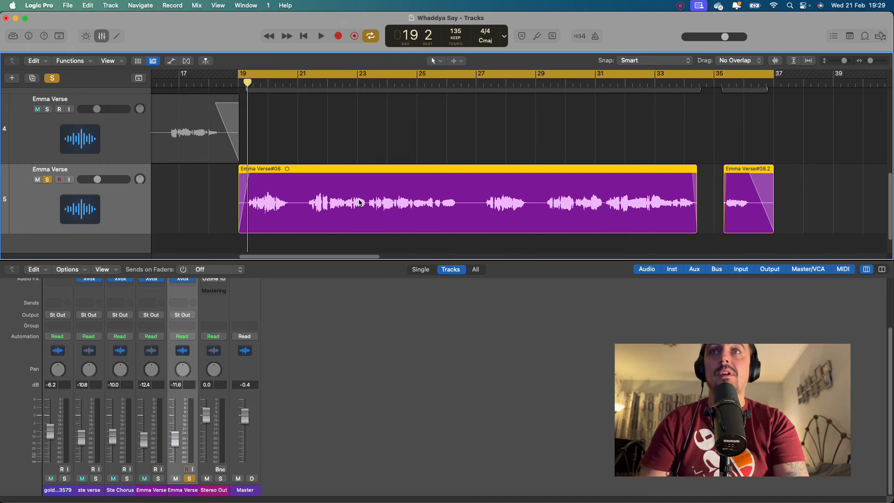
pyautogui.hotkey('ctrl', 'x')
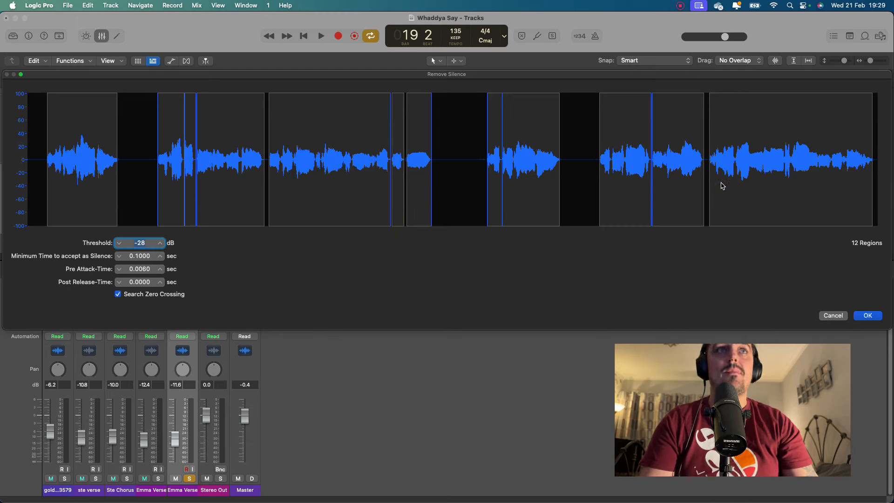
pyautogui.click(120, 243)
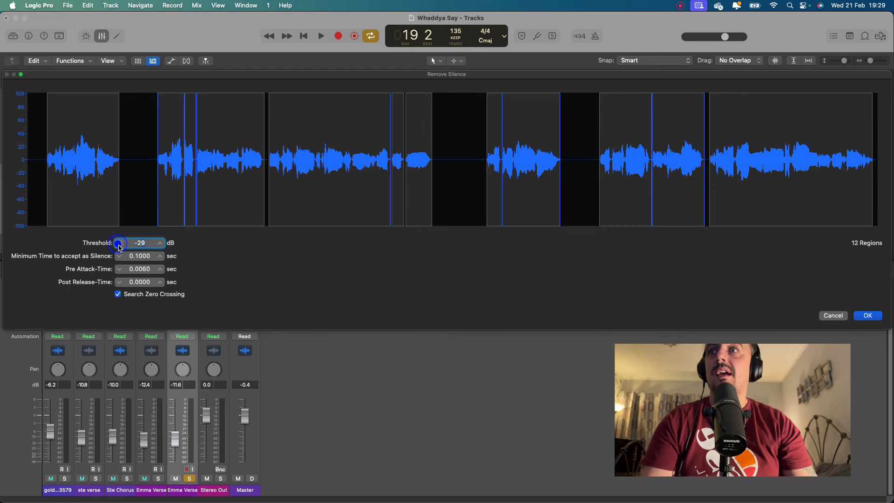
pyautogui.click(120, 243)
pyautogui.click(119, 243)
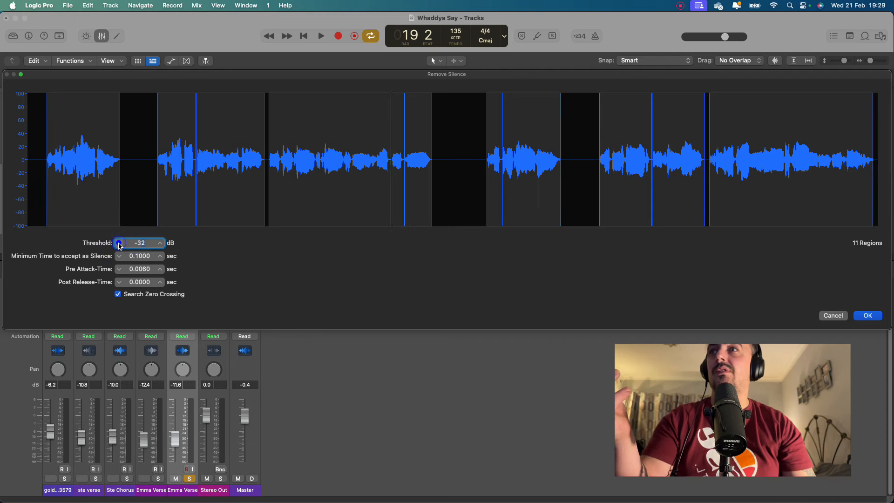
pyautogui.click(119, 243)
pyautogui.click(119, 243)
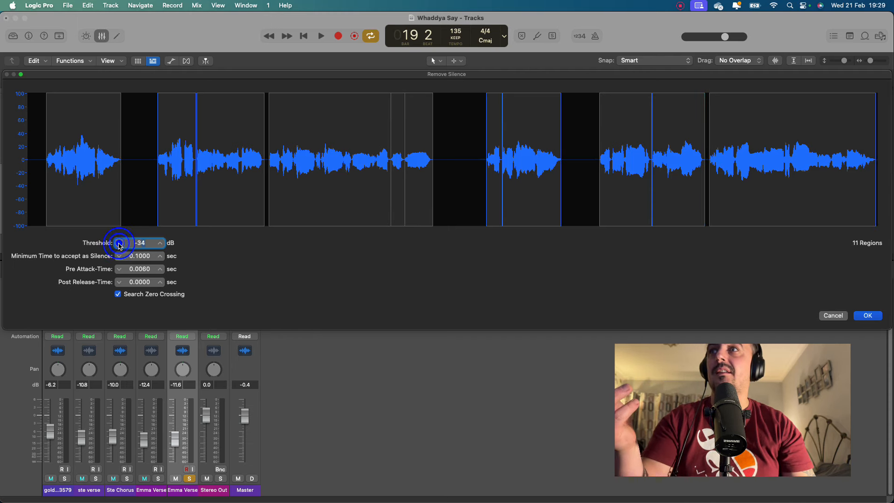
pyautogui.click(160, 242)
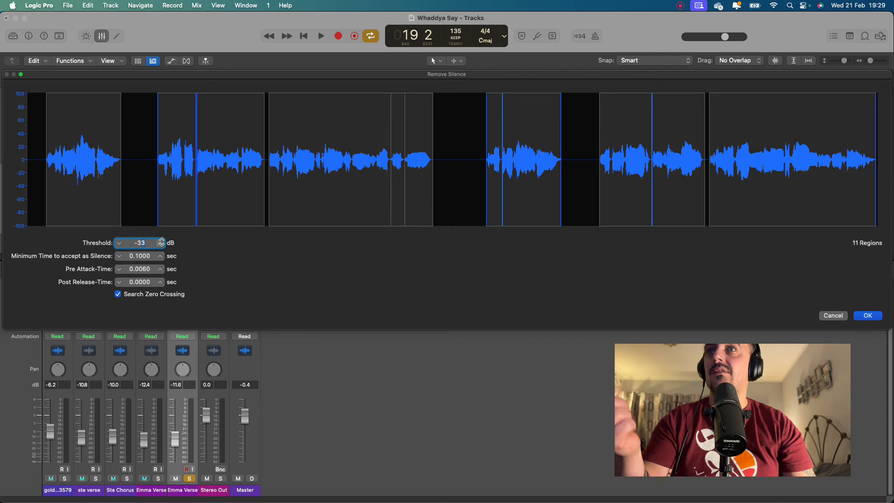
pyautogui.click(869, 316)
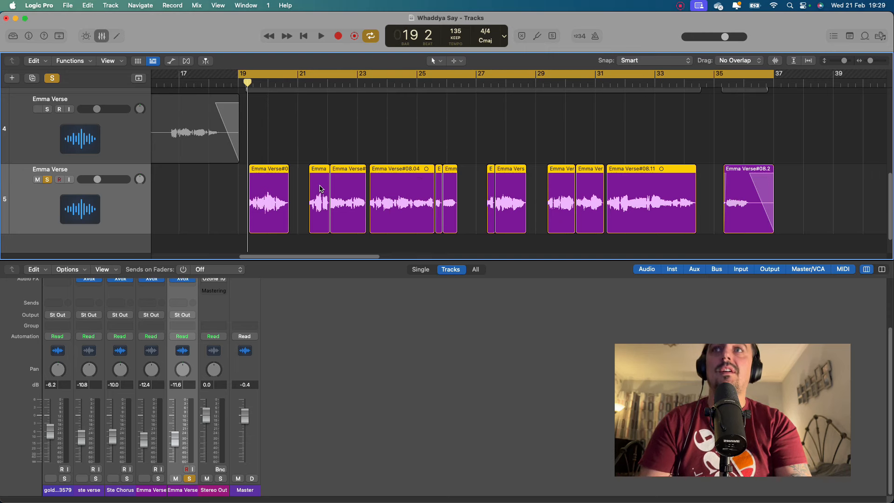
# Add short fade-outs to all the newly separated vocal regions on track 5 with the Fade tool, and return to the Pointer tool
pyautogui.press('t')
pyautogui.press('a')
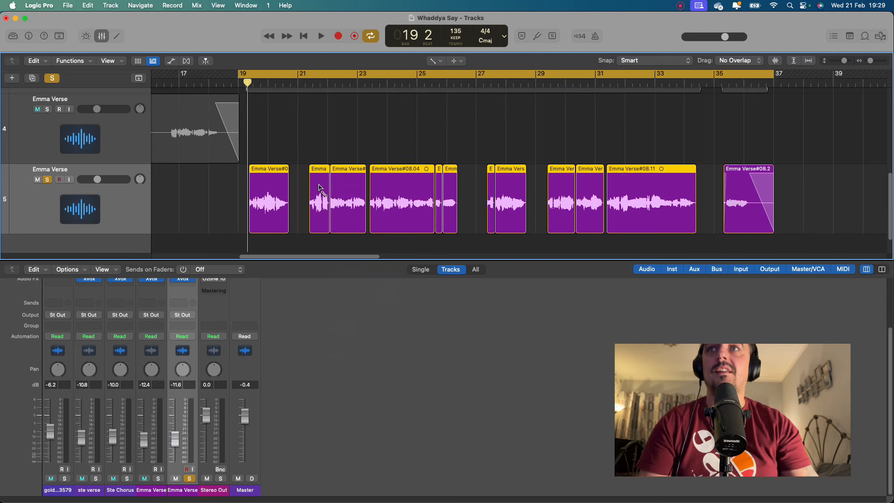
pyautogui.click(286, 176)
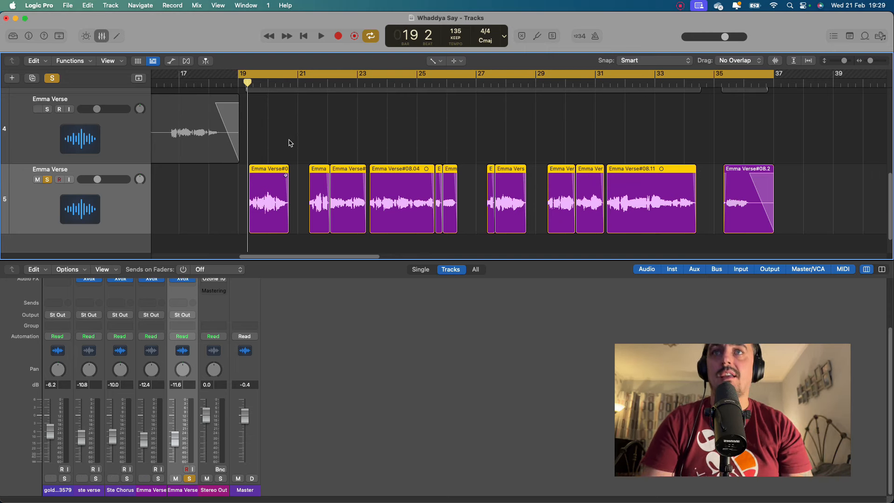
pyautogui.press('t')
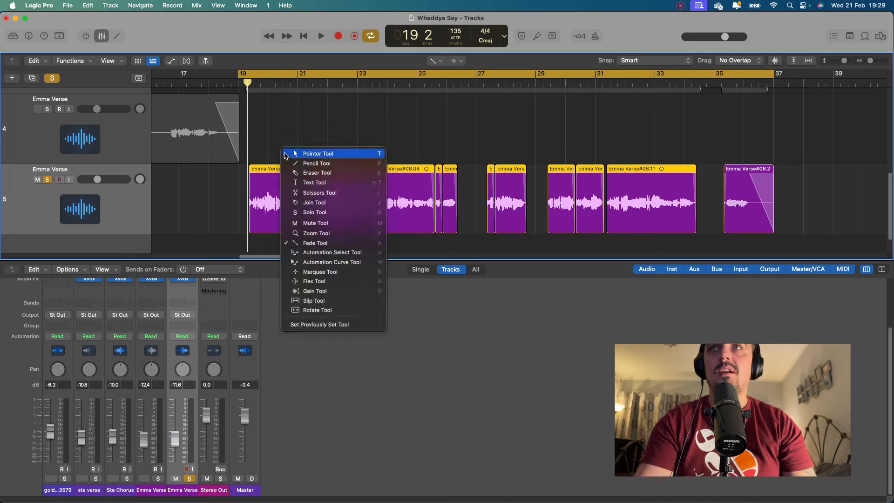
pyautogui.press('t')
pyautogui.click(275, 186)
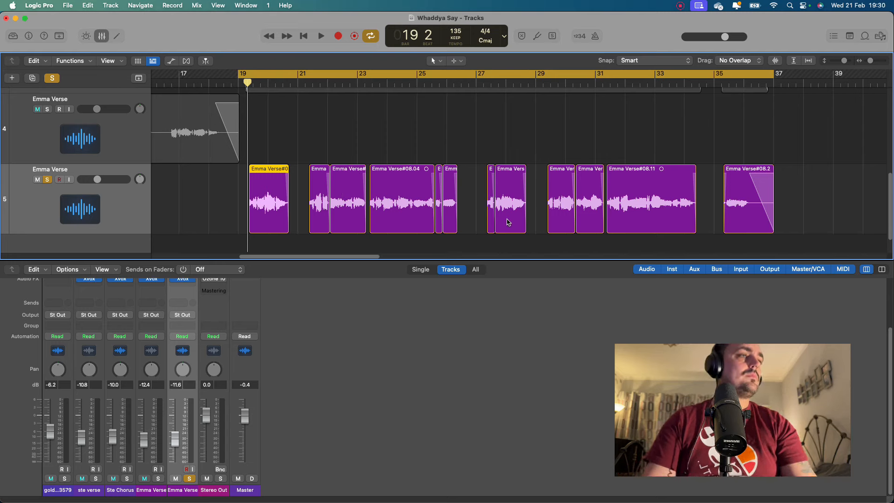
# Solo the gold_TK14913579 track and take the vocal on track 5 out of solo
pyautogui.scroll(6, 424, 212)
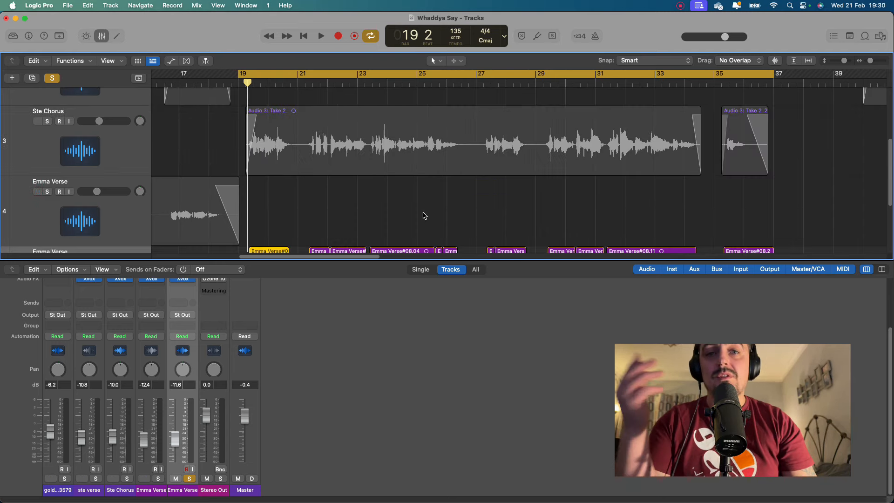
pyautogui.scroll(2, 412, 217)
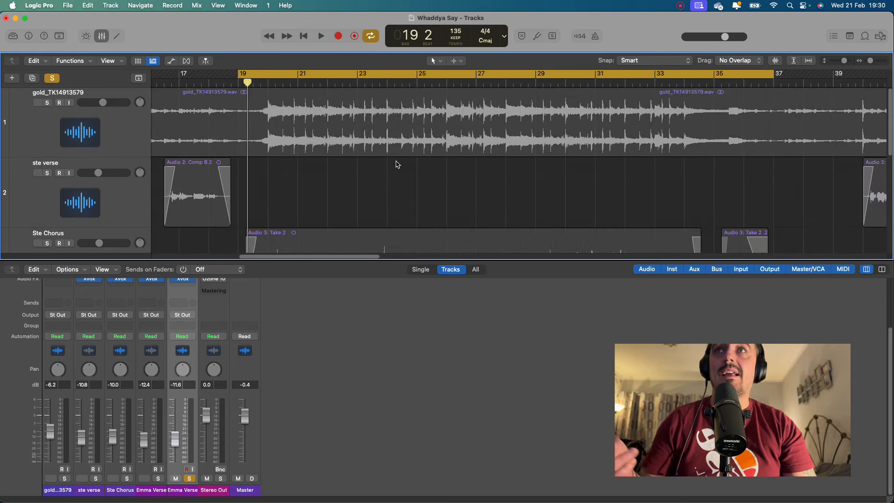
pyautogui.click(122, 122)
pyautogui.click(47, 102)
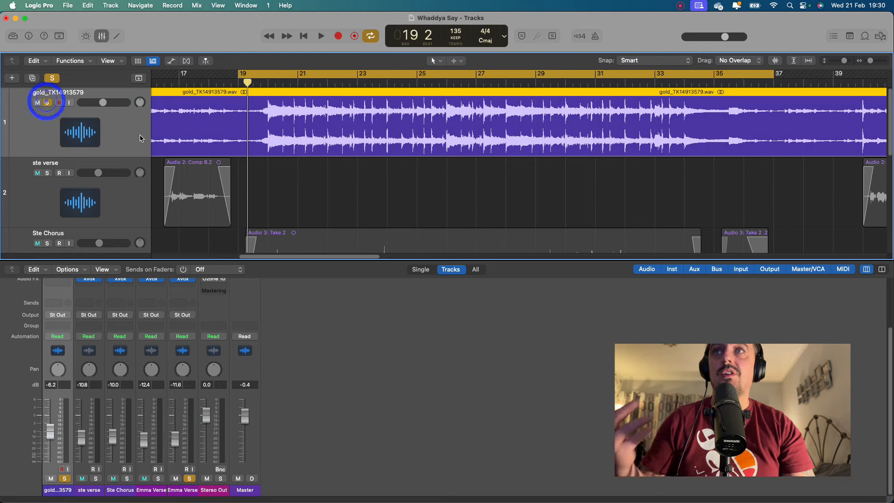
pyautogui.scroll(-10, 177, 191)
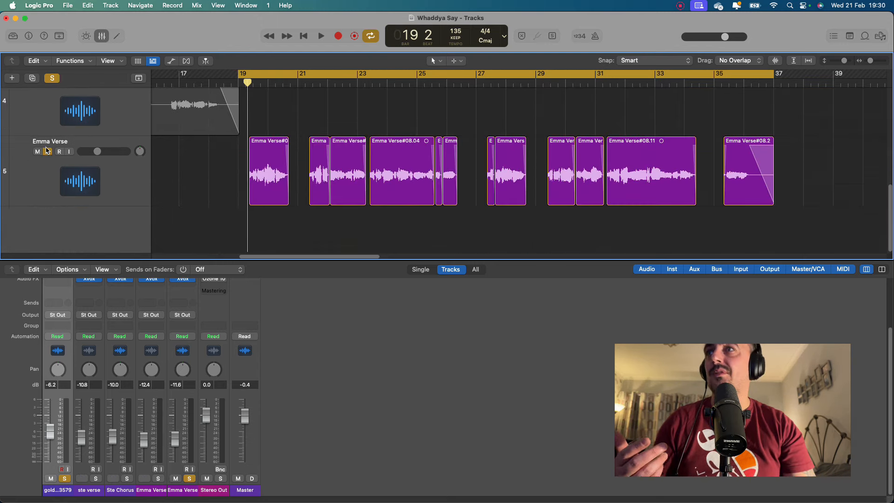
pyautogui.click(46, 146)
pyautogui.click(47, 149)
pyautogui.scroll(8, 105, 169)
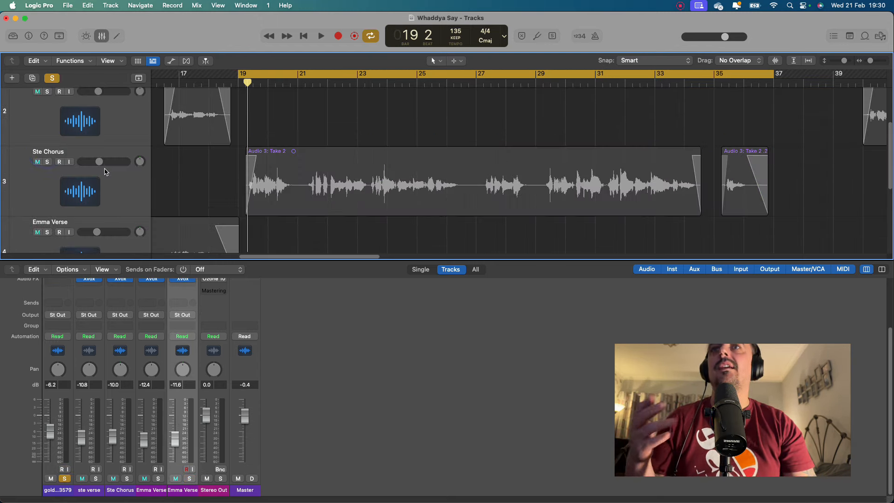
pyautogui.scroll(3, 104, 171)
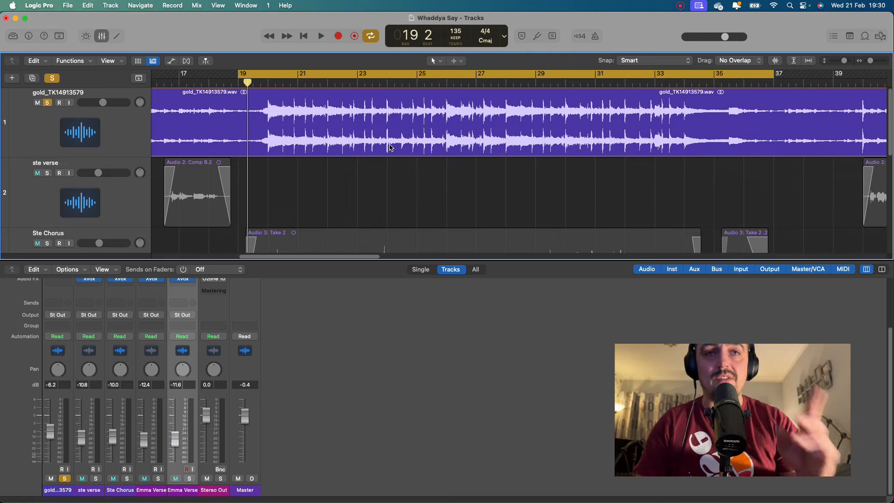
# Detect the tempo of the gold_TK14913579 region and apply it to the project, writing tempo information to the file and nudging regions to beat
pyautogui.click(421, 124)
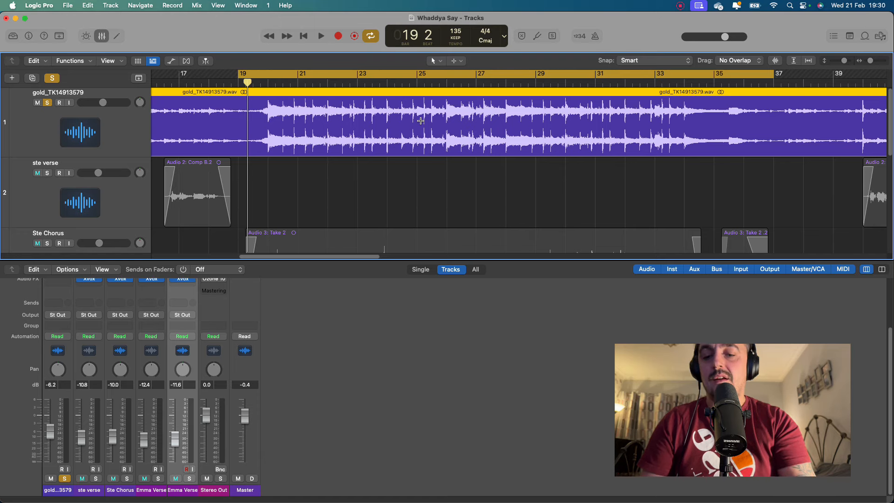
pyautogui.press('alt+super+t')
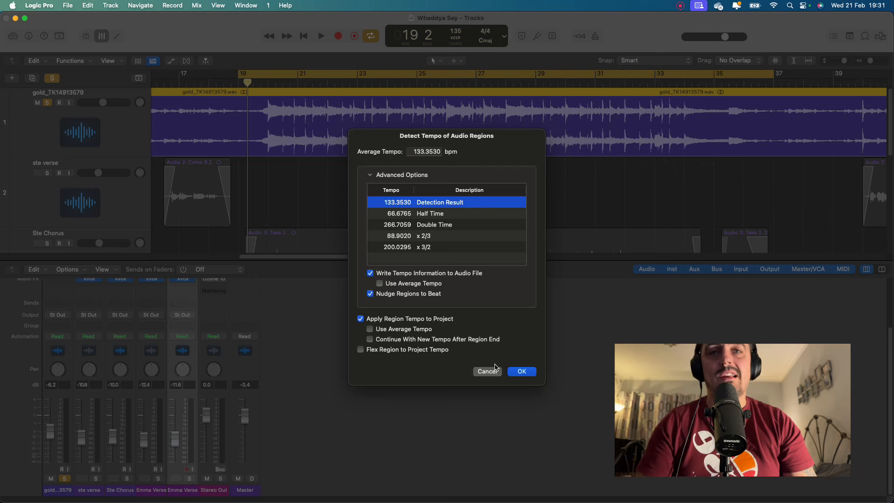
pyautogui.click(522, 372)
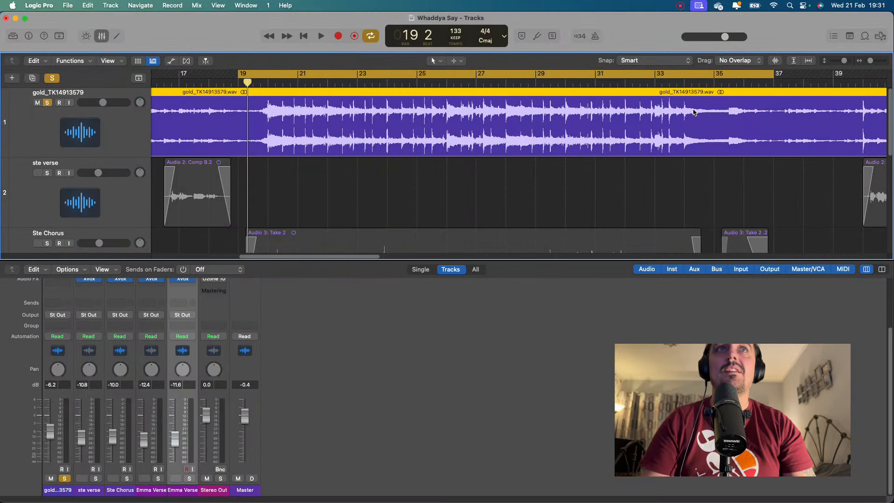
pyautogui.scroll(-2, 457, 167)
pyautogui.scroll(2, 457, 167)
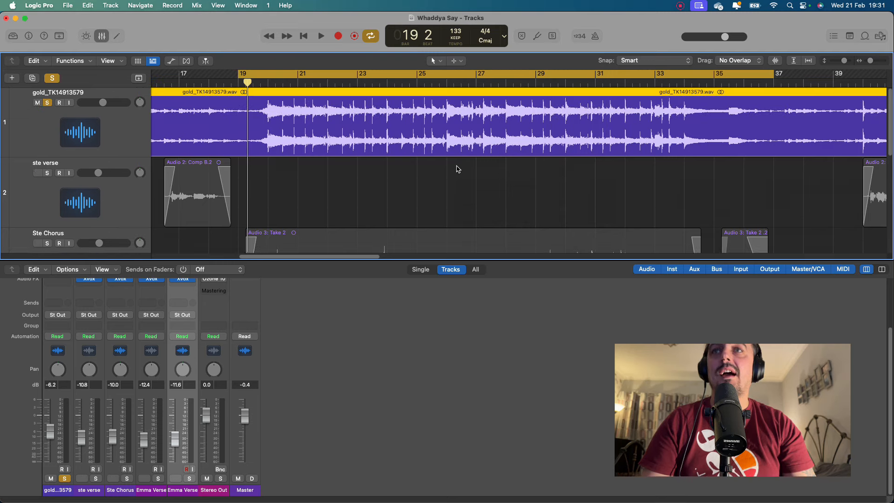
# Reduce the height of track 5 individually so that its regions appear in a slim lane
pyautogui.scroll(-2, 458, 169)
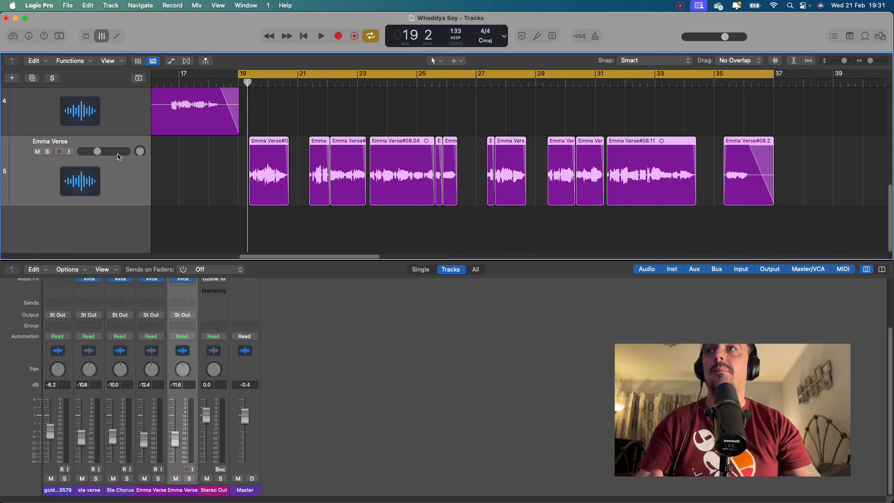
pyautogui.moveTo(124, 204); pyautogui.dragTo(123, 187)
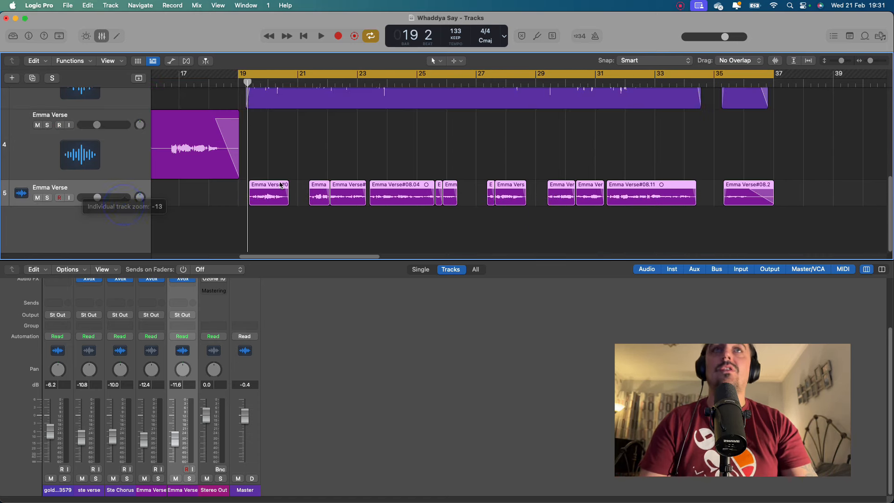
# Open the Loop Browser and filter the loops by the All Drums instrument category
pyautogui.click(865, 36)
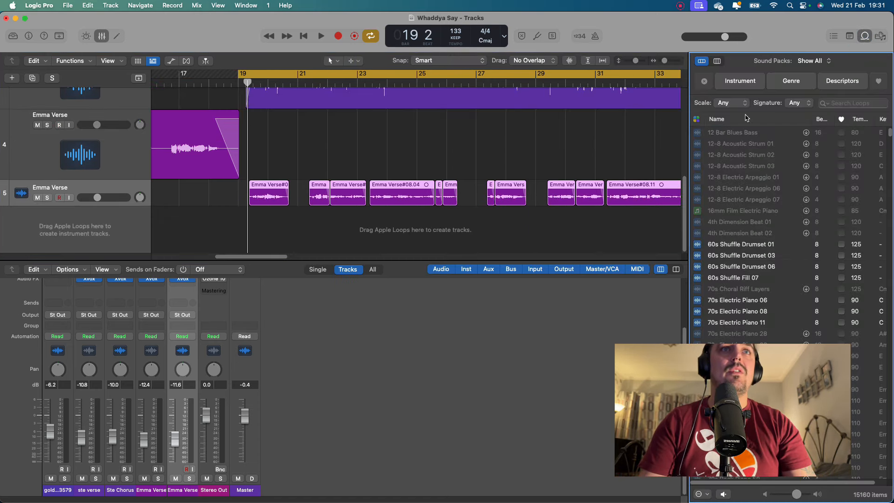
pyautogui.scroll(-1, 743, 250)
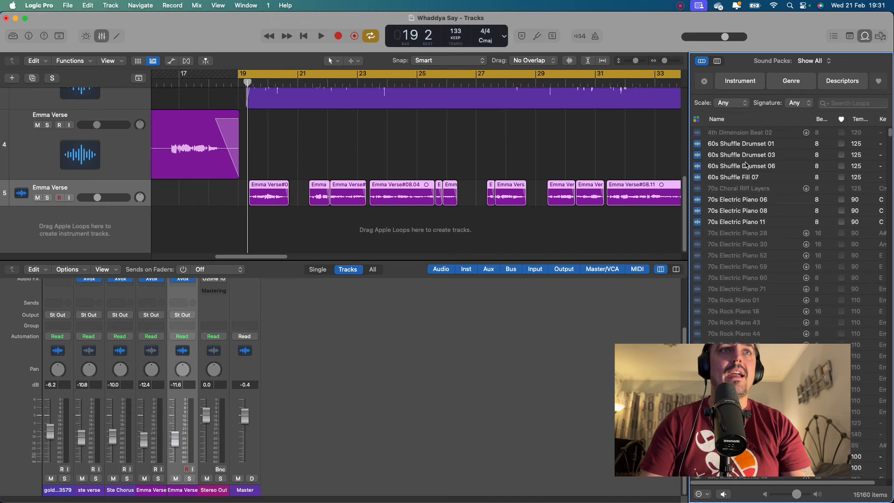
pyautogui.click(739, 81)
pyautogui.click(716, 102)
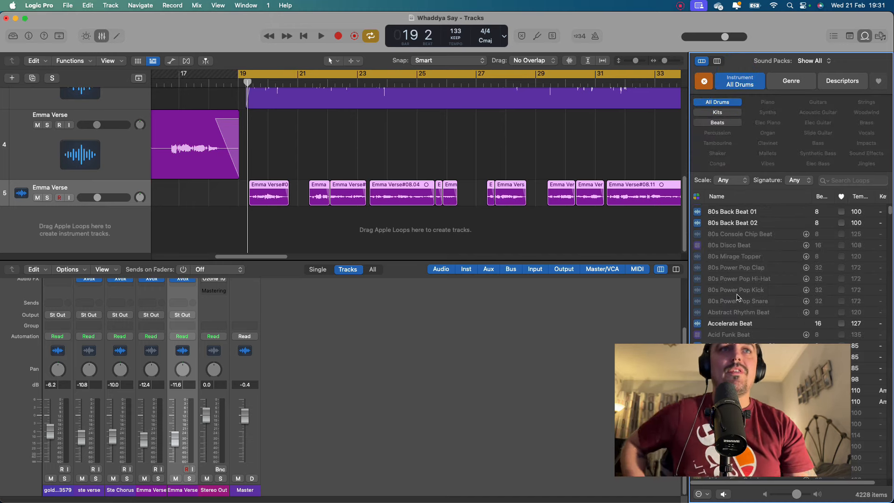
# Preview the 80s Back Beat 01 drum loop, and play the project briefly
pyautogui.click(698, 213)
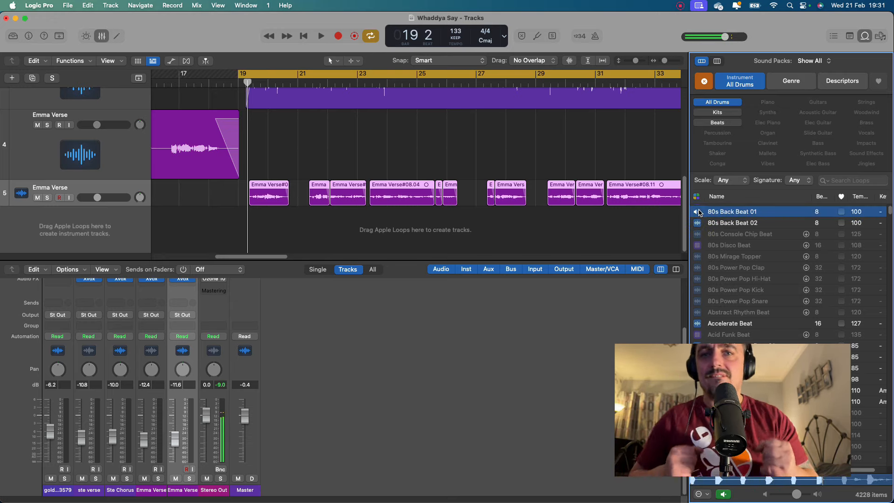
pyautogui.press('space')
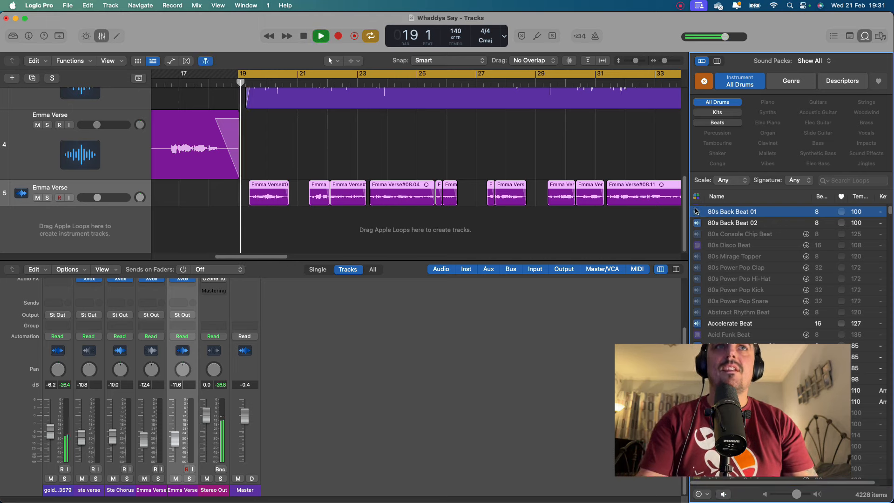
pyautogui.press('space')
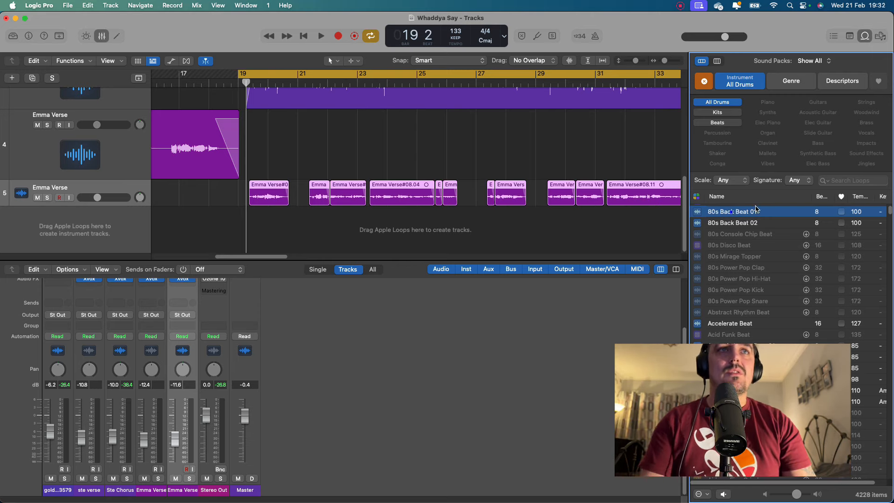
# Create a Drum Machine Designer track from the 80s Back Beat 01 loop below track 5, and reposition its instrument window
pyautogui.click(730, 210)
pyautogui.moveTo(715, 204); pyautogui.dragTo(97, 219)
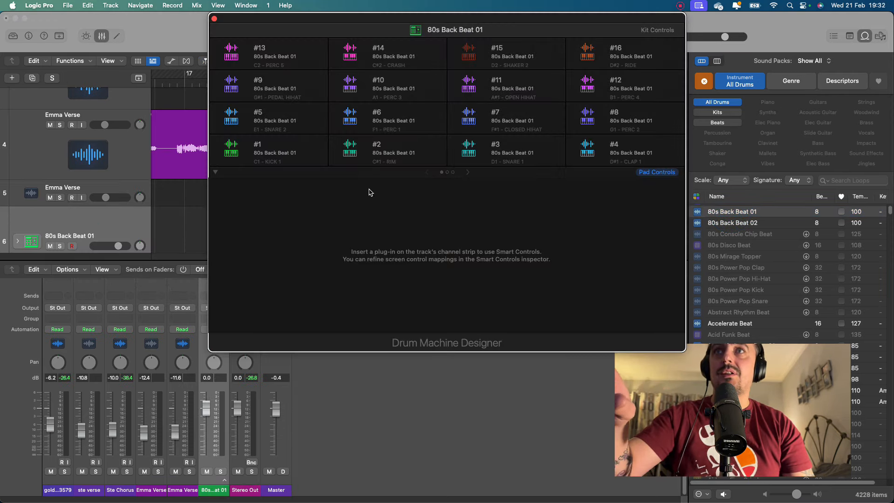
pyautogui.moveTo(369, 18); pyautogui.dragTo(390, 84)
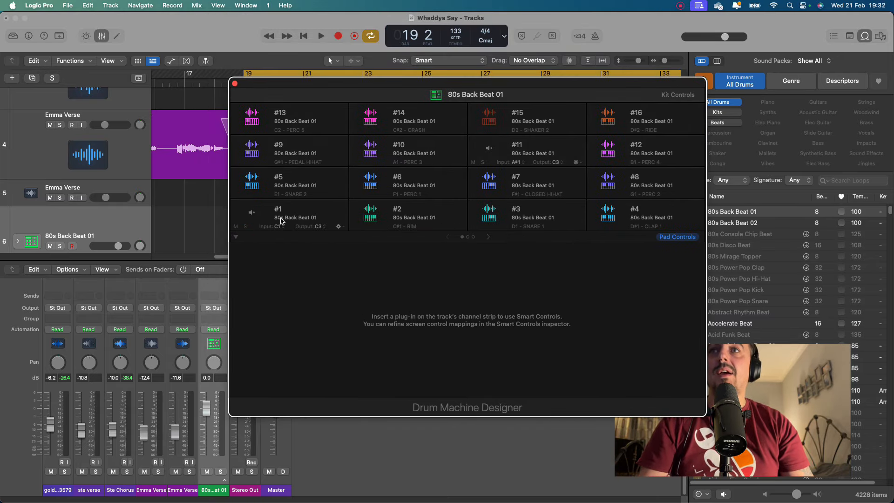
# Audition drum pads #1, #2 and #5 of the 80s Back Beat 01 kit
pyautogui.click(252, 214)
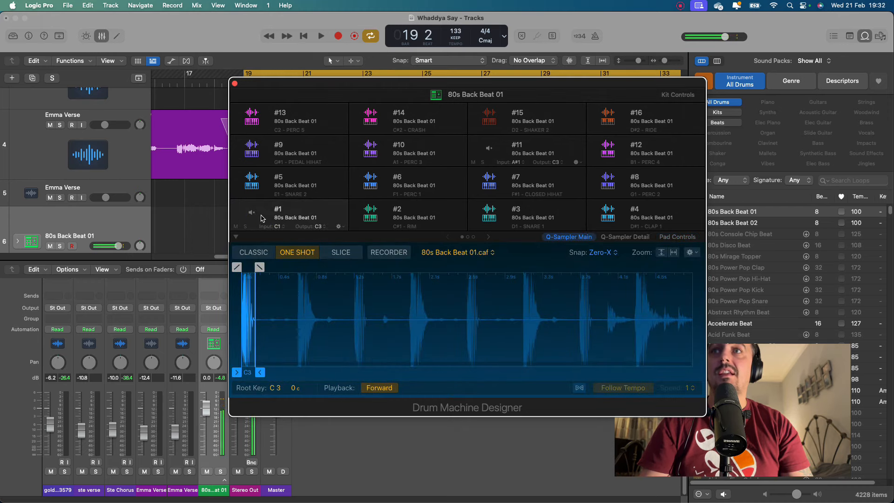
pyautogui.click(370, 213)
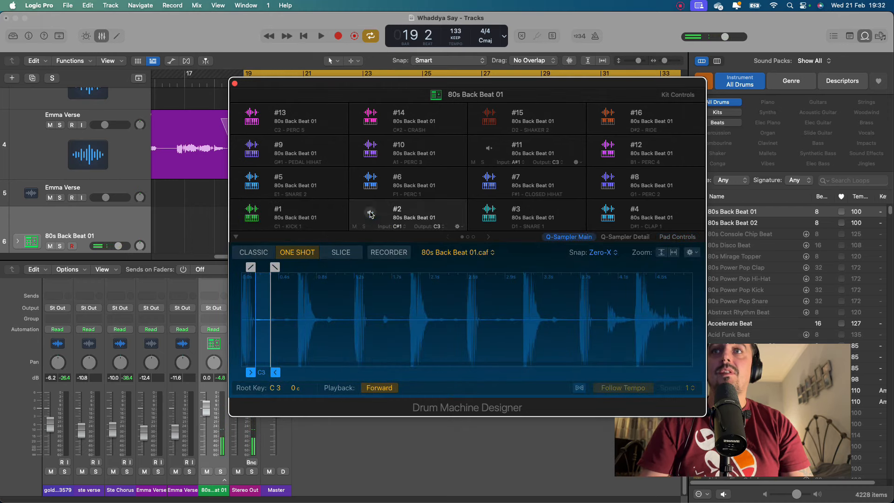
pyautogui.click(370, 212)
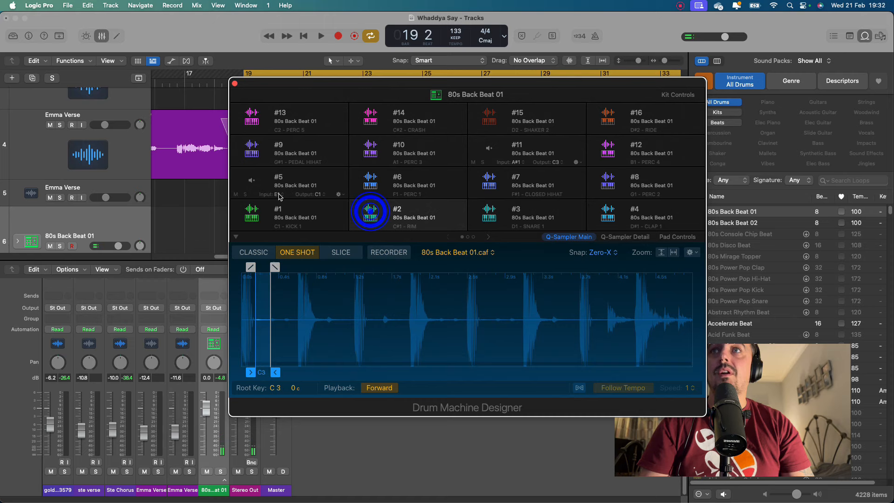
pyautogui.click(252, 182)
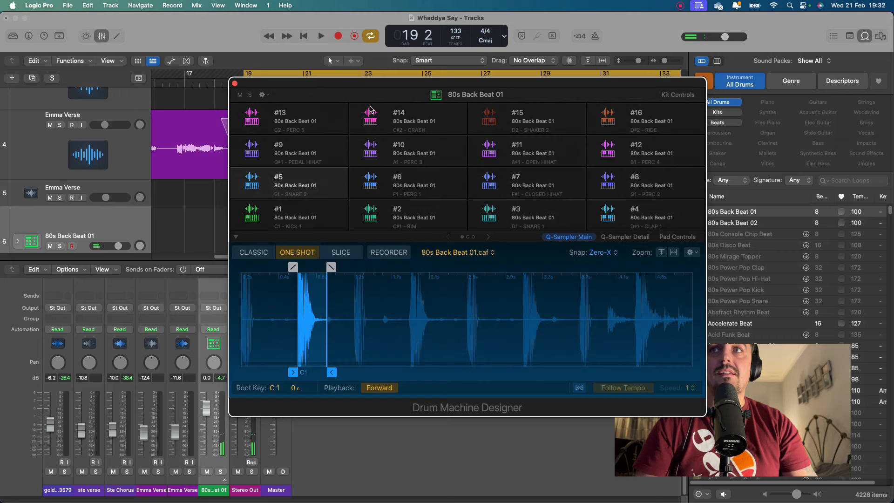
# Show the Musical Typing keyboard for the 80s Back Beat 01 track and set its octave to C1
pyautogui.click(213, 209)
pyautogui.press('super+k')
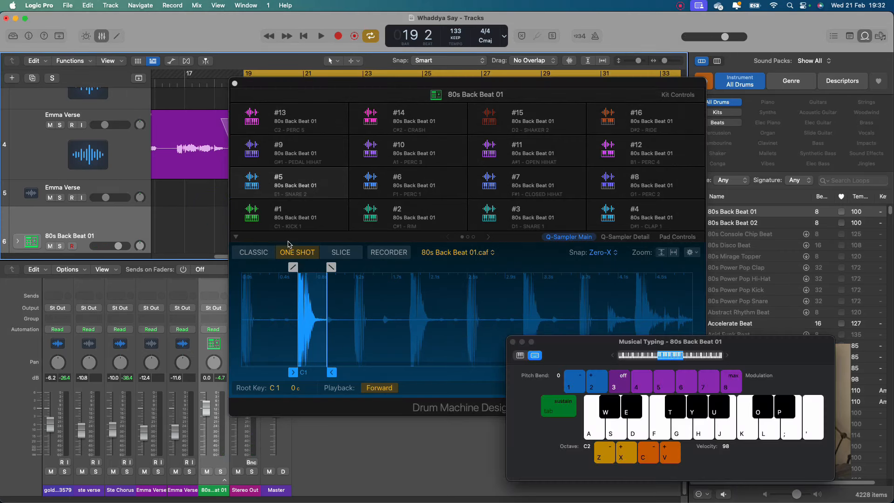
pyautogui.moveTo(614, 358); pyautogui.dragTo(599, 350)
pyautogui.click(599, 350)
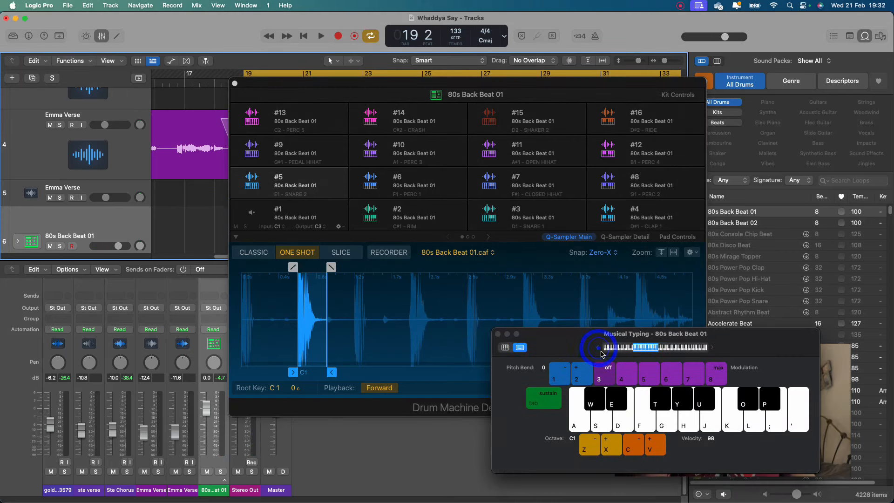
# Play the sliced drum sounds of the 80s Back Beat 01 kit with Musical Typing, trying several different notes
pyautogui.press('a')
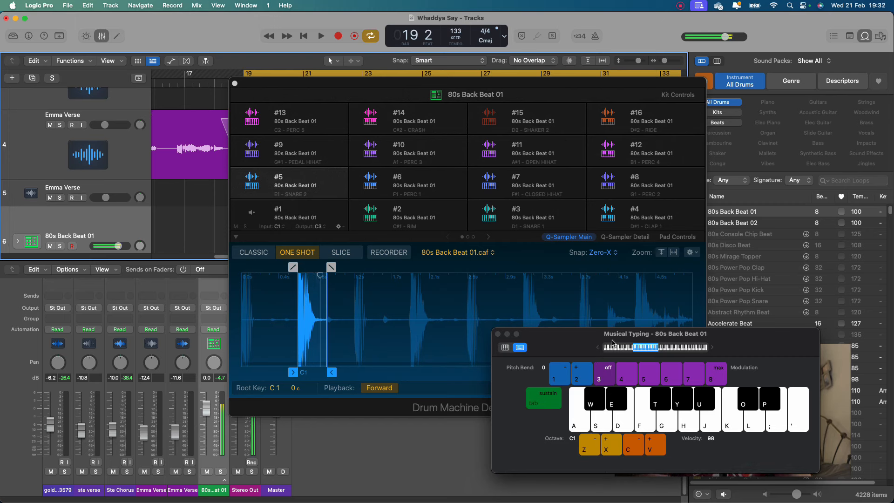
pyautogui.press('a')
pyautogui.press('a')
pyautogui.press('a')
pyautogui.press('f')
pyautogui.press('g')
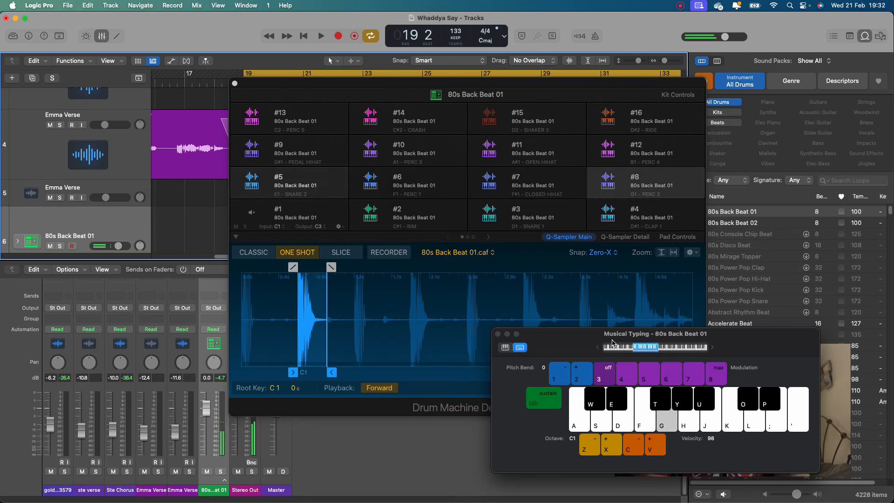
pyautogui.press('r')
pyautogui.press('space')
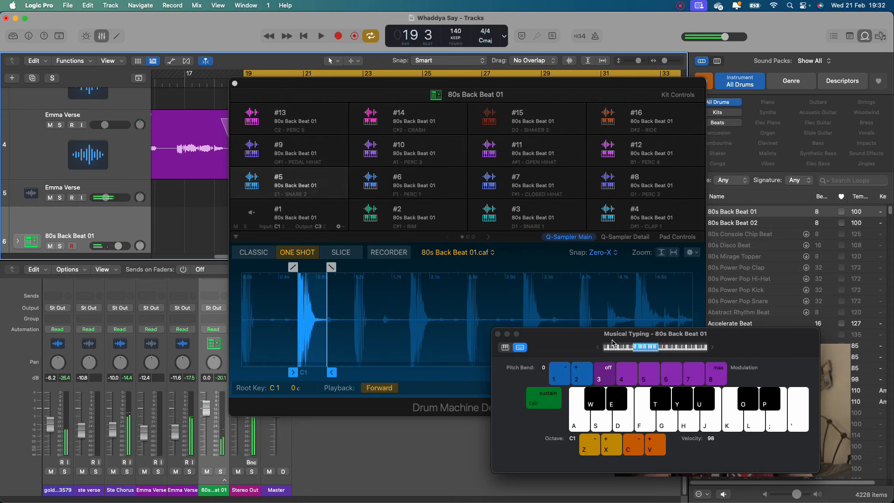
pyautogui.press('g')
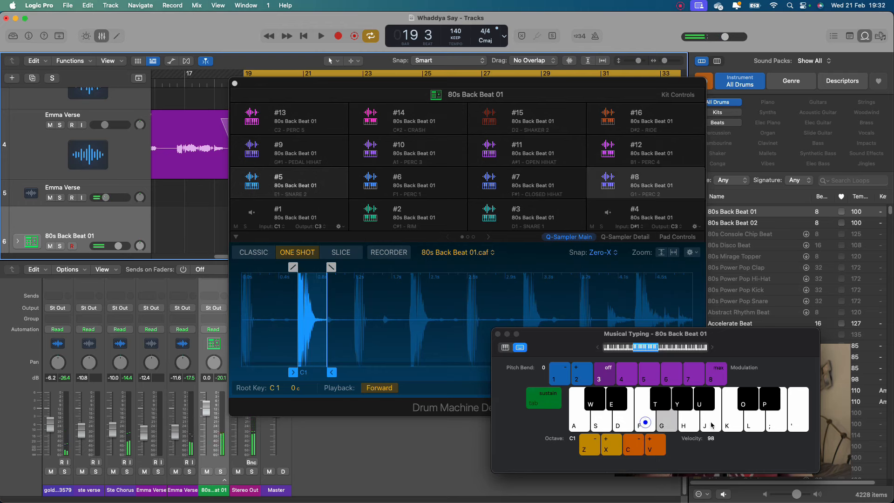
pyautogui.press('h')
pyautogui.press('d')
pyautogui.click(617, 424)
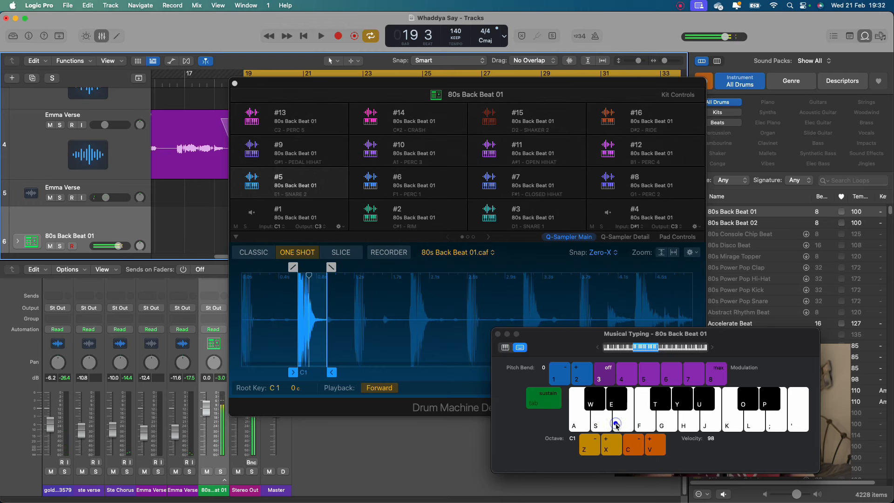
pyautogui.click(617, 423)
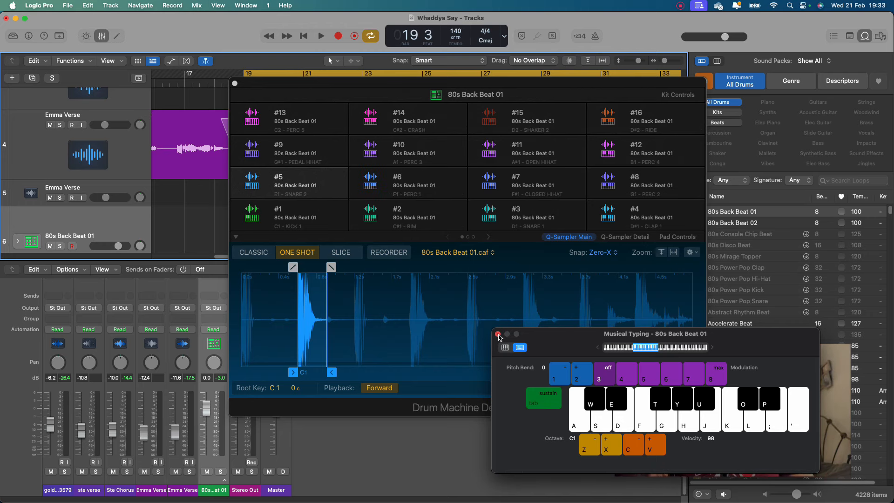
# Close the Musical Typing and Drum Machine Designer windows and remove the 80s Back Beat 01 track
pyautogui.click(498, 335)
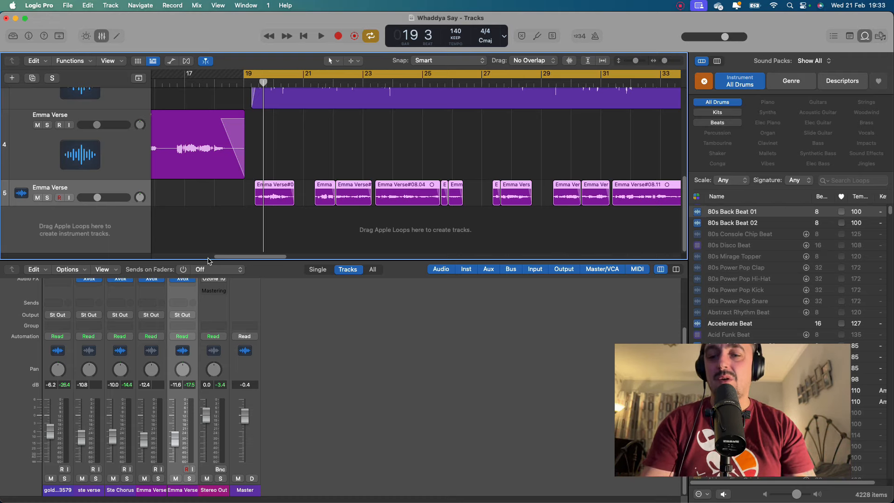
# Hide the mixer and the Loop Browser, and enlarge track 5 to match the height of the other tracks
pyautogui.press('x')
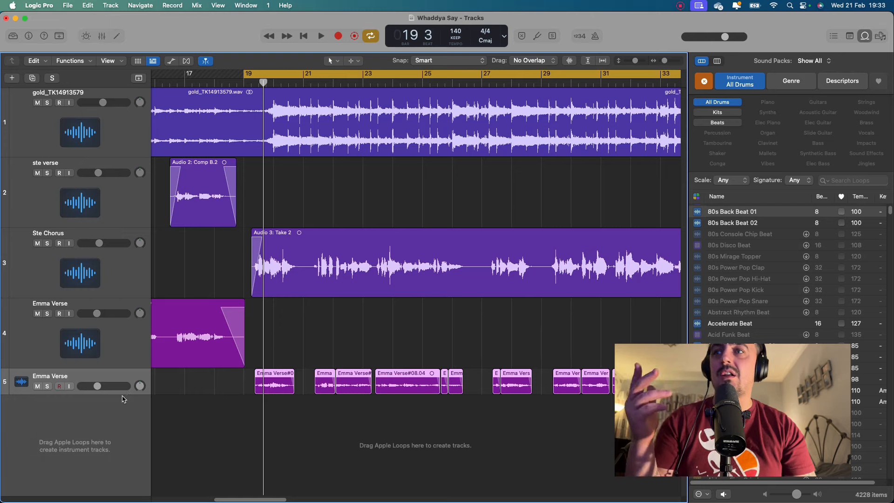
pyautogui.moveTo(121, 394); pyautogui.dragTo(134, 437)
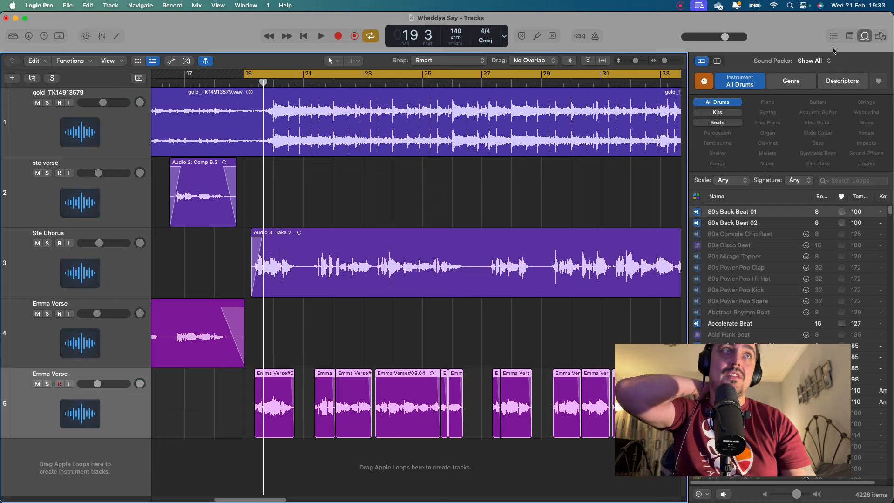
pyautogui.click(864, 36)
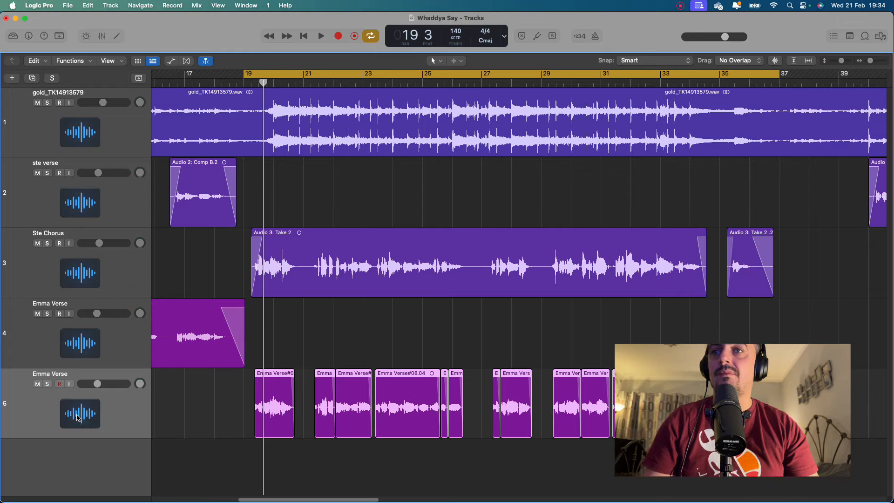
# Open the Xvox plug-in of track 5, review its controls in full view, and close it
pyautogui.doubleClick(77, 418)
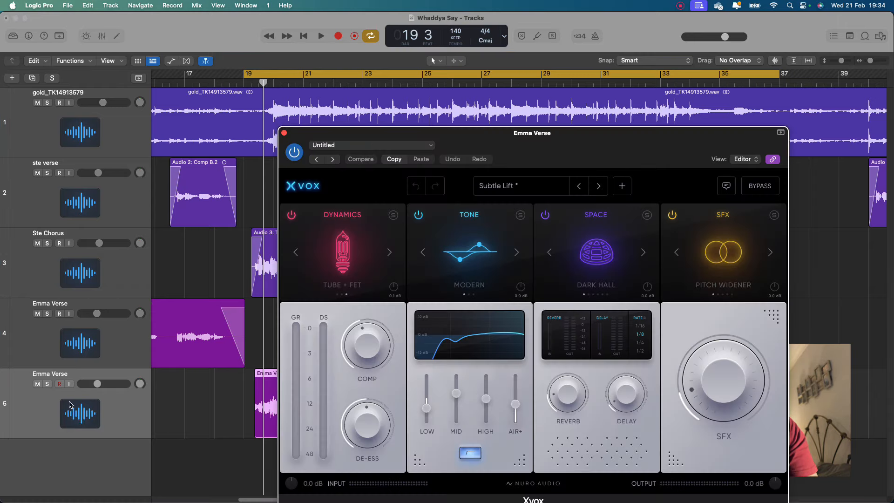
pyautogui.moveTo(521, 130); pyautogui.dragTo(463, 9)
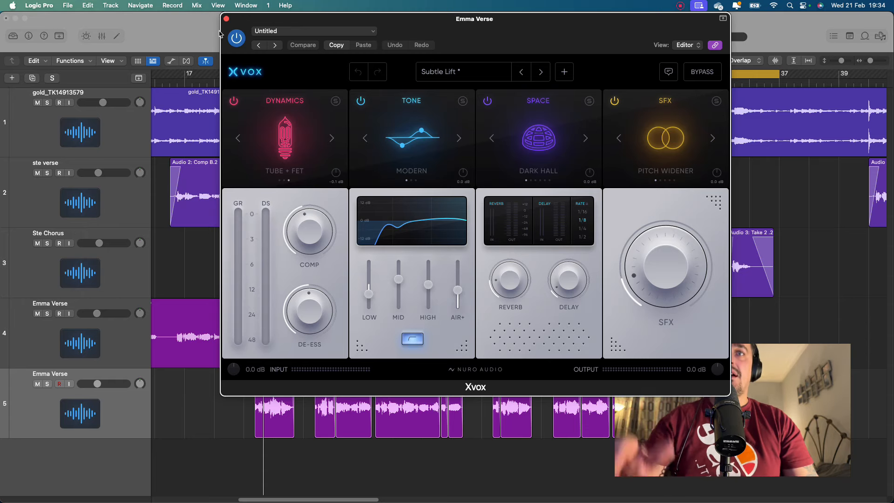
pyautogui.click(226, 19)
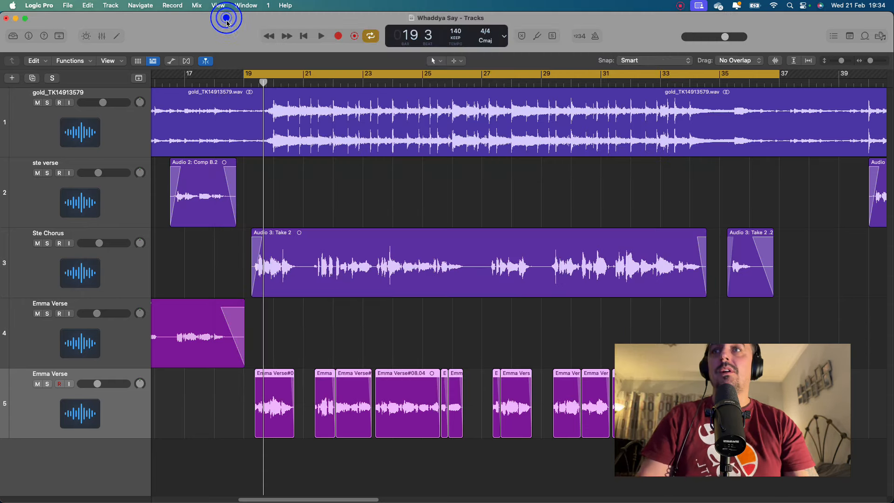